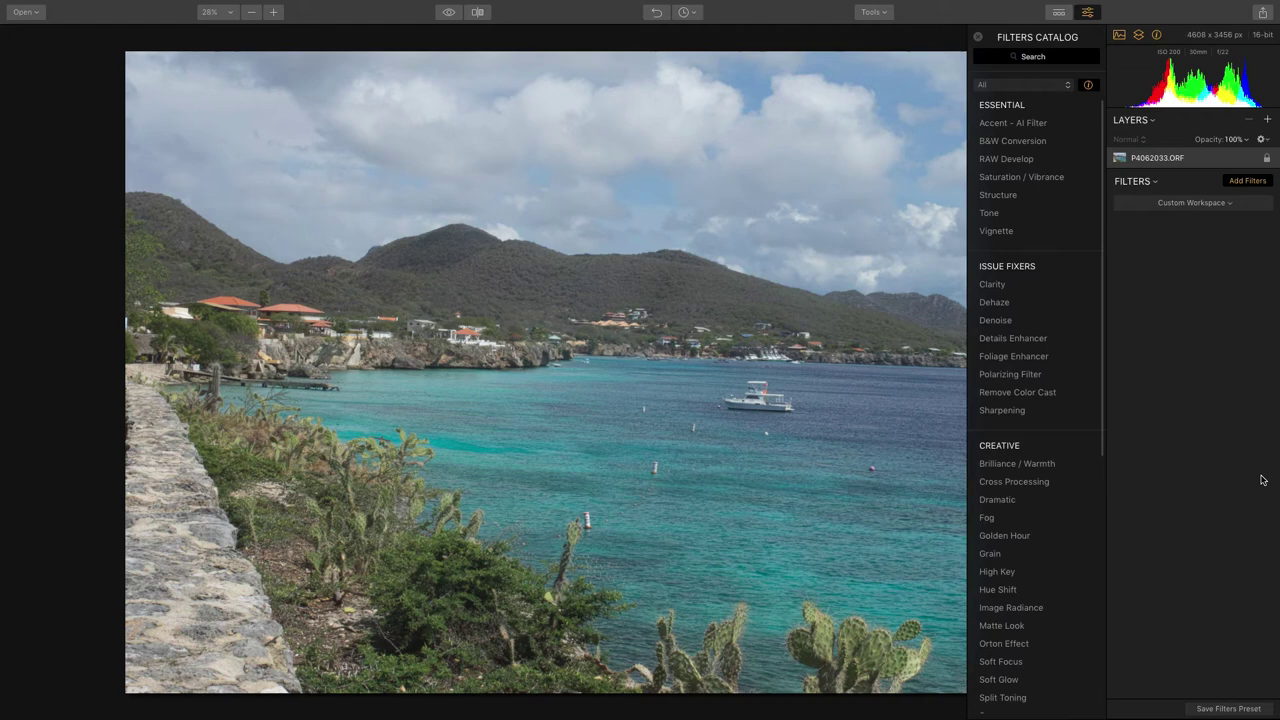
- Add the RAW Develop filter from the Essential group of the Filters Catalog
click(1026, 162)
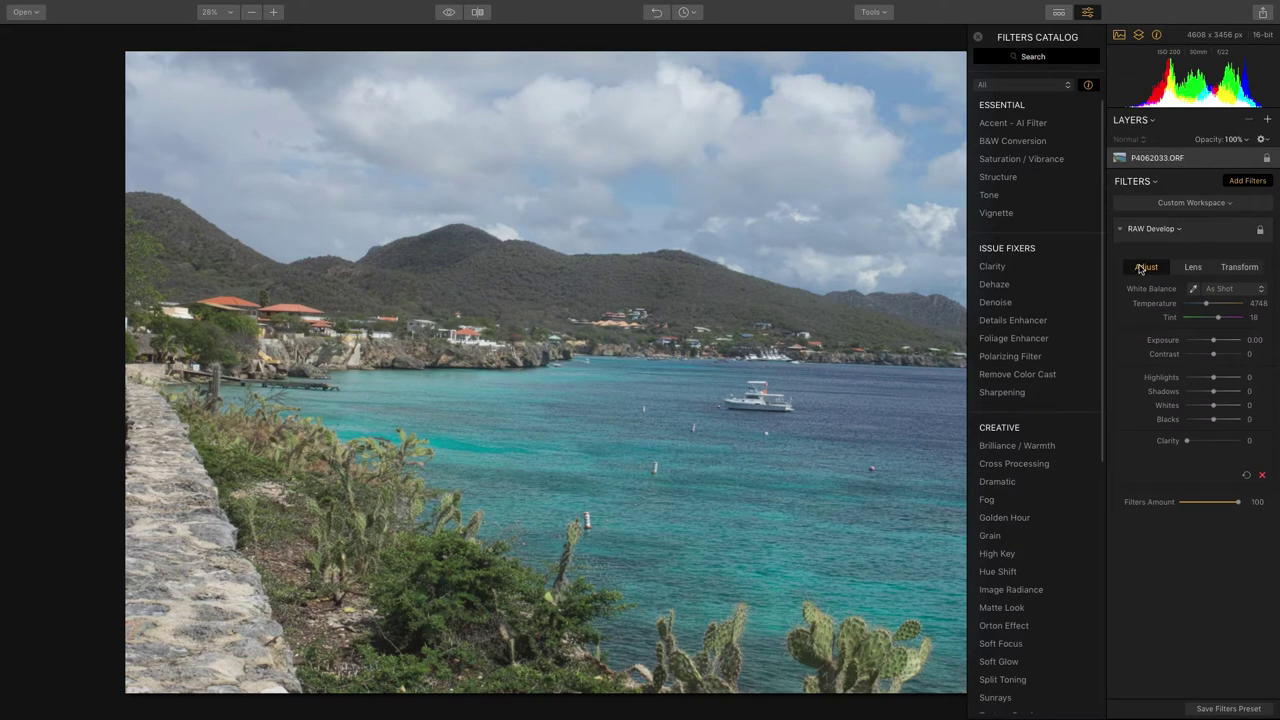
- Lower the RAW Develop Temperature from 4748 to 4512, switching White Balance to Custom
click(1218, 290)
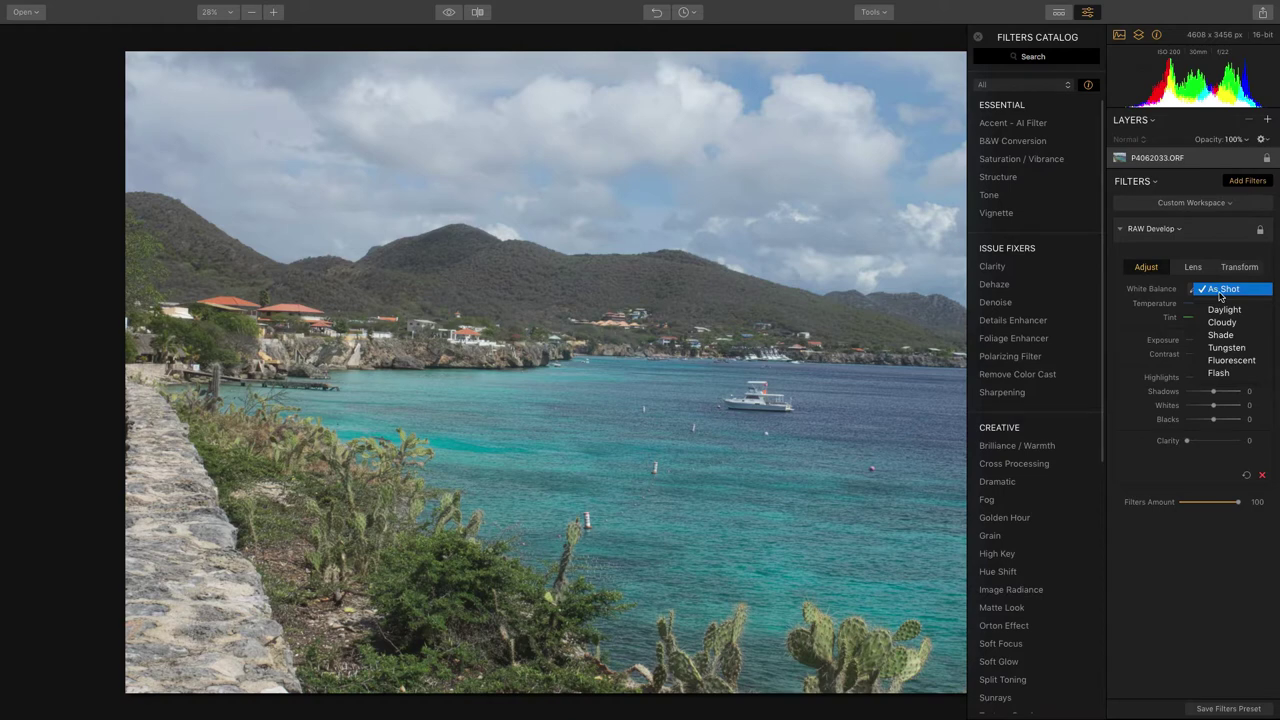
click(1209, 262)
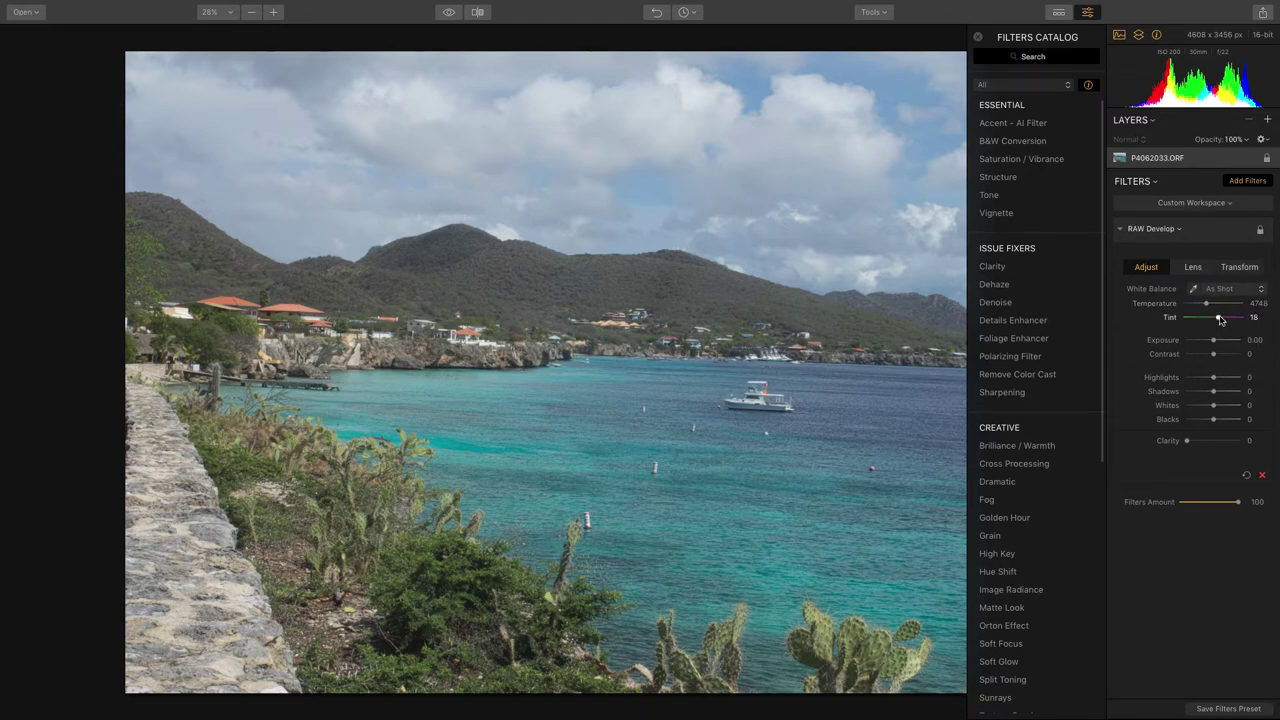
drag(1220, 320, 1217, 320)
drag(1208, 307, 1206, 308)
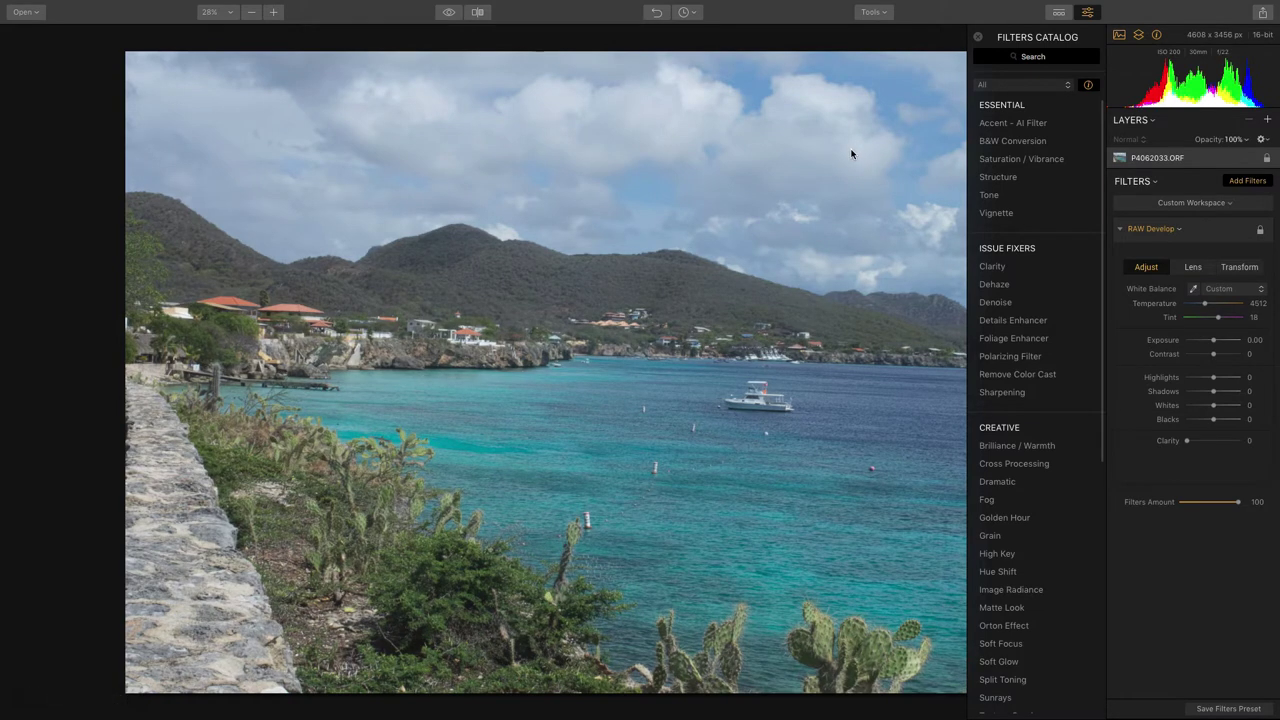
- Sample the clouds as the neutral white point, then cool Temperature to 4463 with Tint 24
click(978, 39)
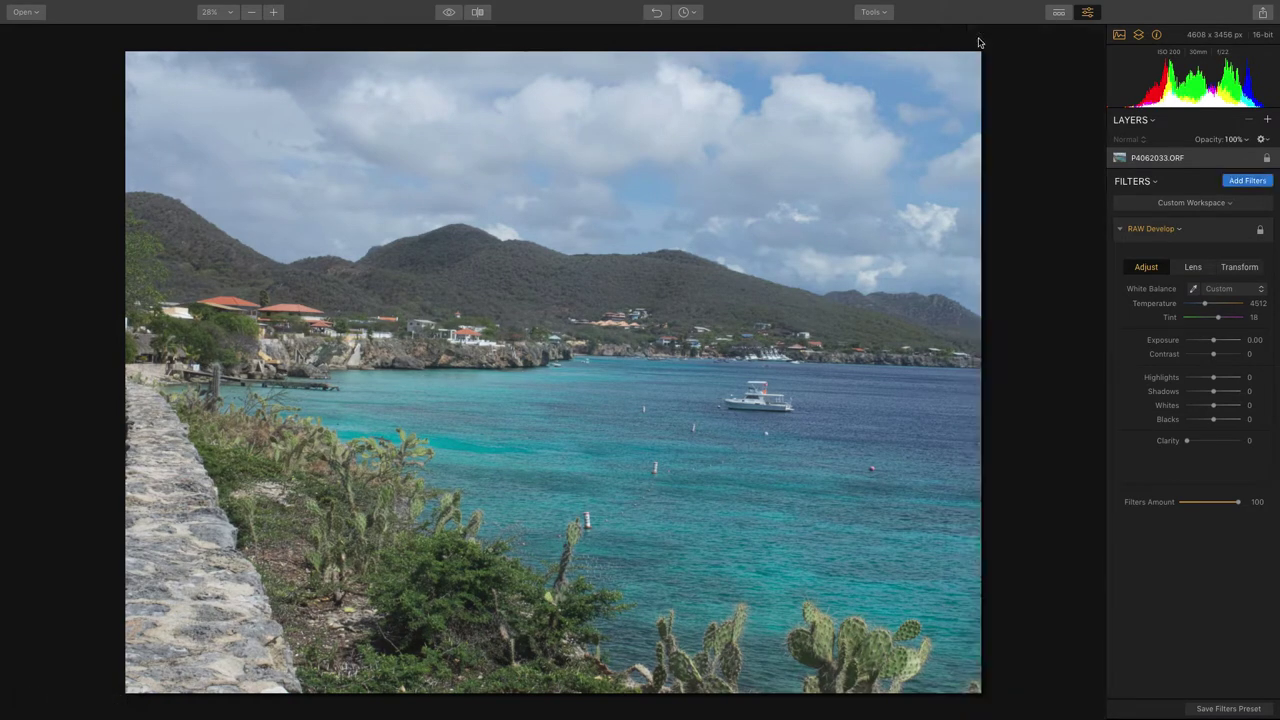
click(1195, 292)
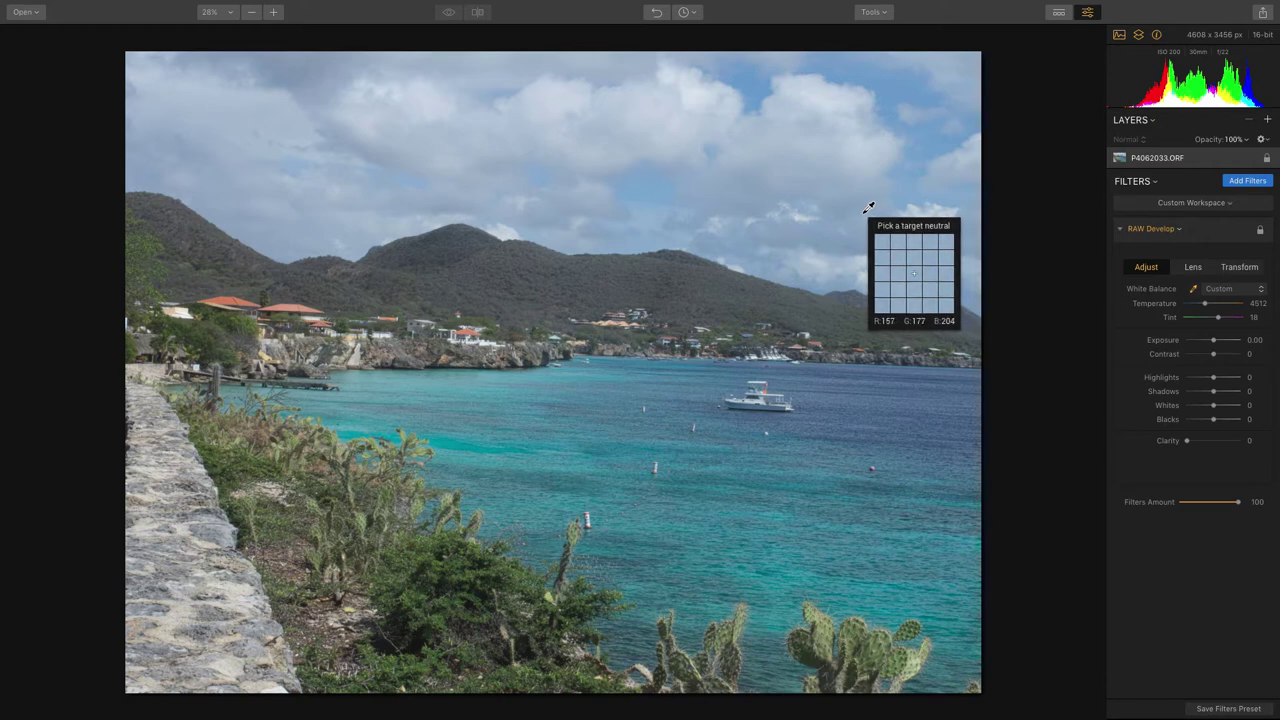
click(842, 148)
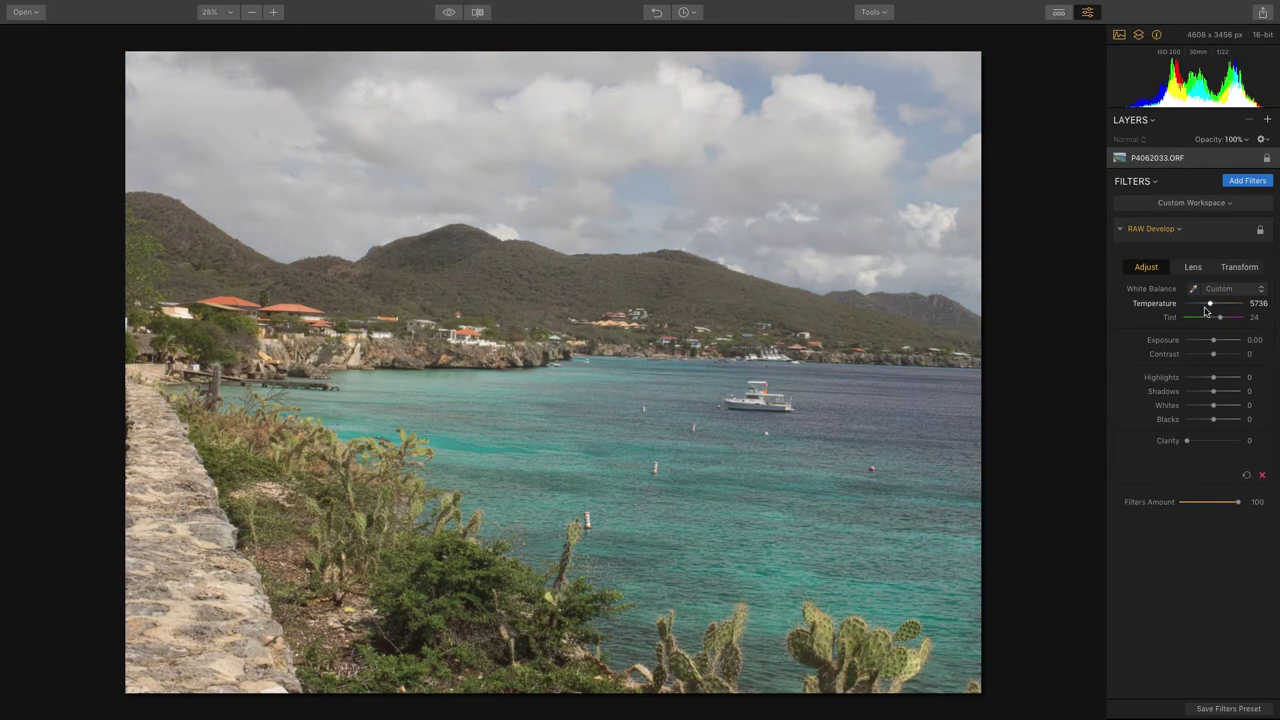
drag(1208, 306, 1206, 306)
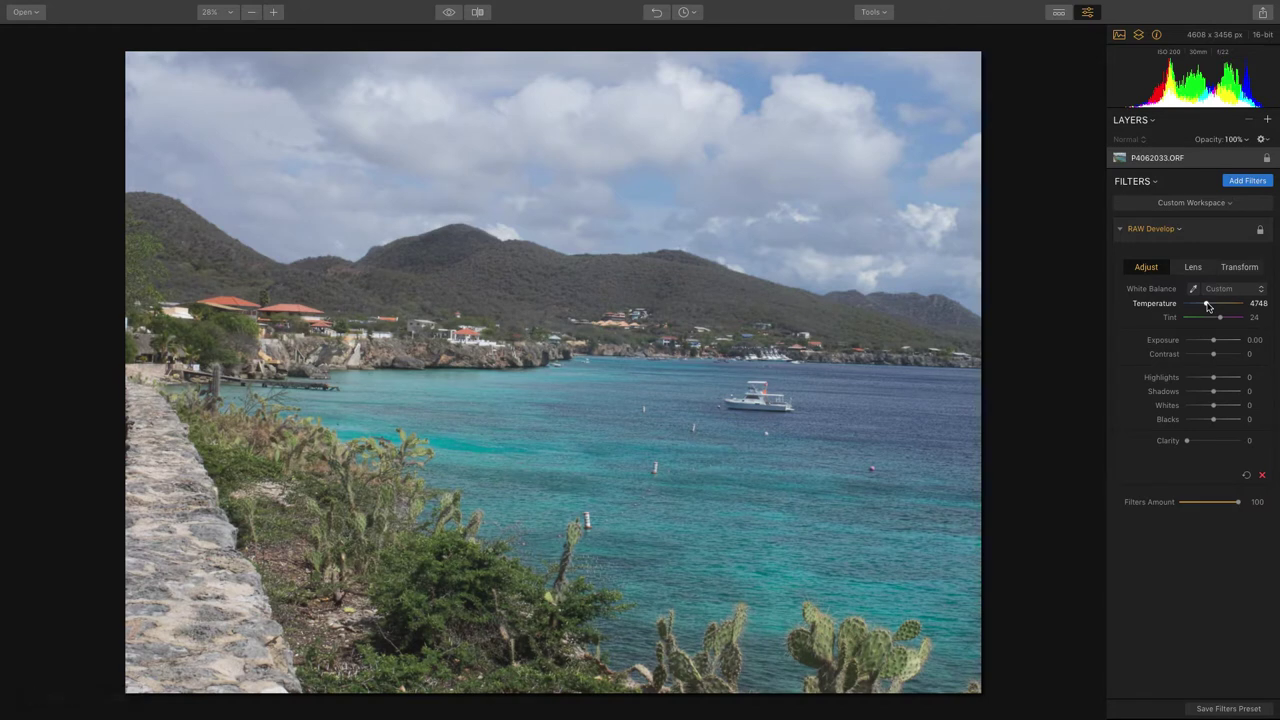
drag(1207, 307, 1205, 309)
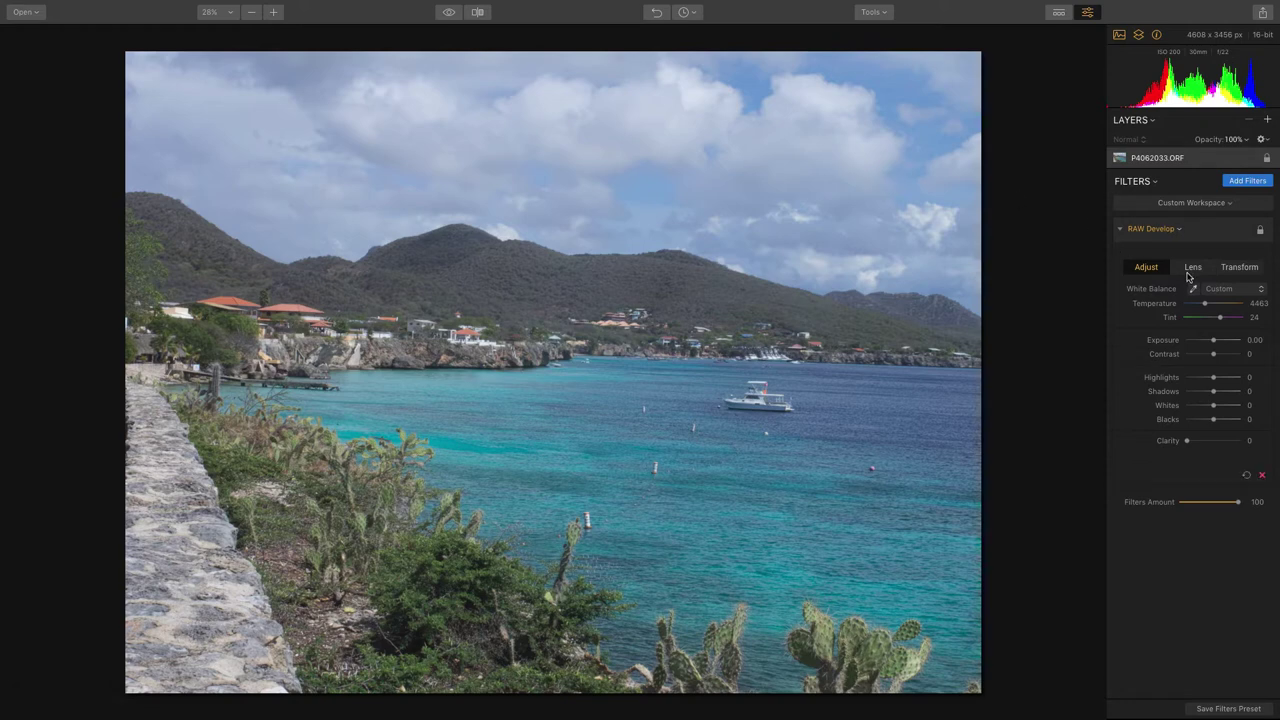
- Darken the RAW Develop Exposure to -0.81
click(1254, 340)
key(Right)
click(1214, 342)
mouse_move(1214, 342)
mouse_down()
mouse_move(1184, 345)
mouse_move(1245, 352)
mouse_move(1208, 349)
mouse_up()
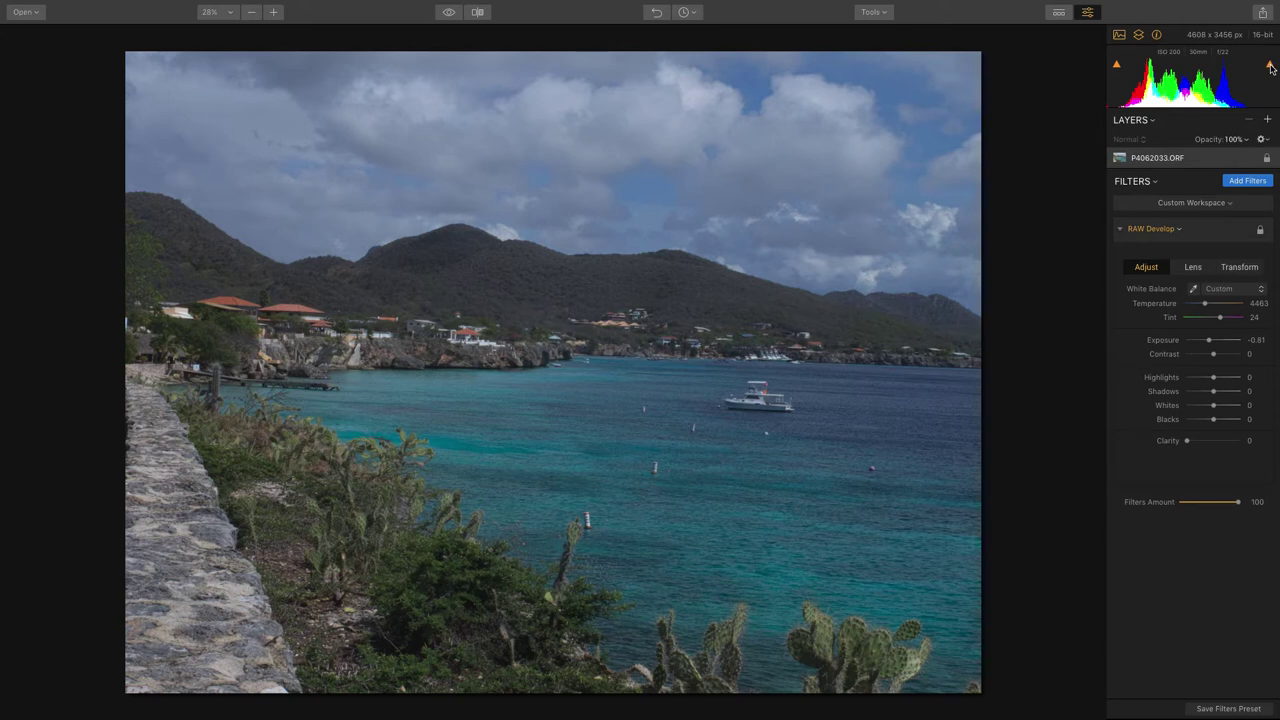
- Raise Contrast to 37 for more punch
click(1123, 38)
click(1122, 37)
mouse_move(1226, 357)
mouse_down()
mouse_move(1206, 357)
mouse_move(1222, 355)
mouse_up()
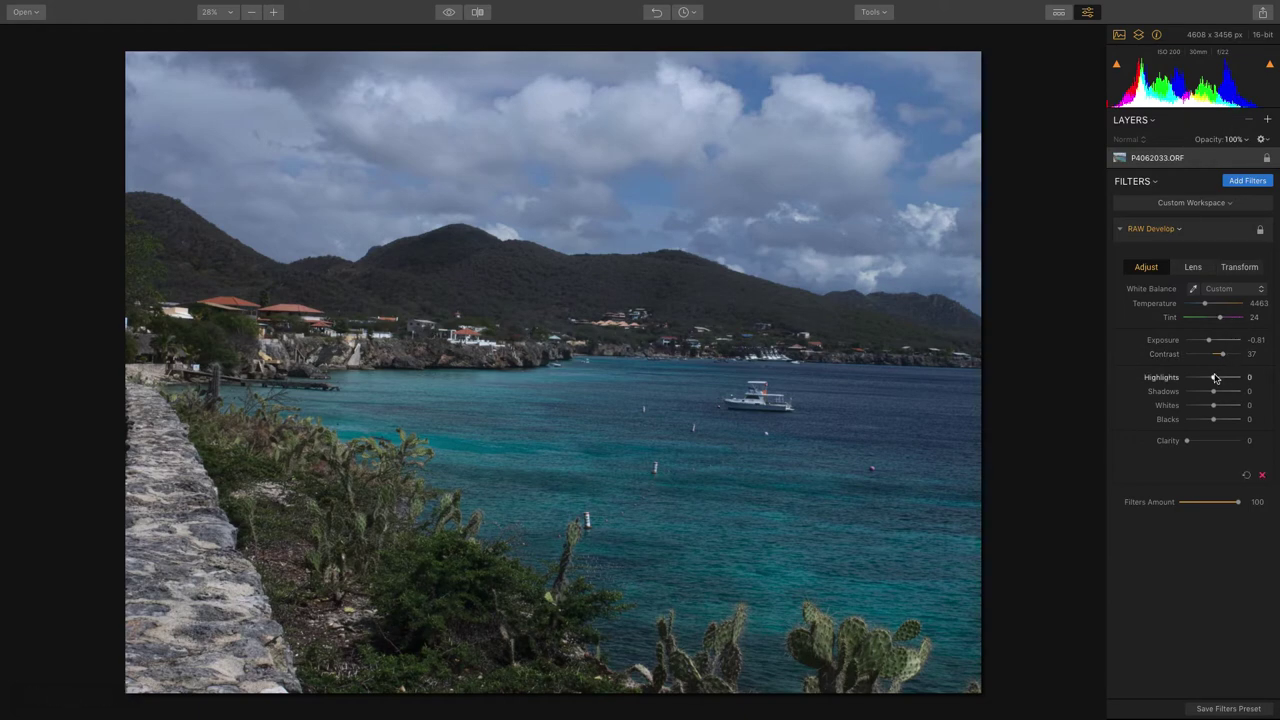
- Set the tone sliders to Highlights -6, Shadows 10, Whites 40 and Blacks -34
drag(1215, 377, 1200, 379)
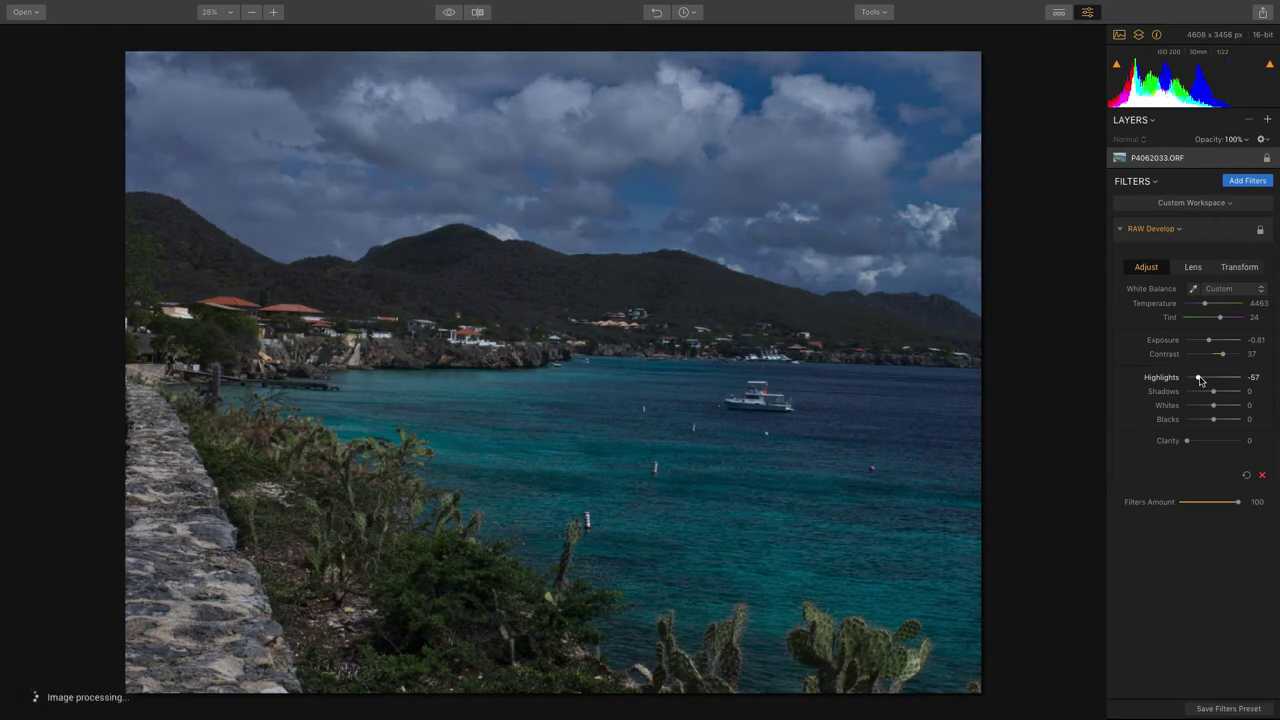
drag(1200, 379, 1226, 408)
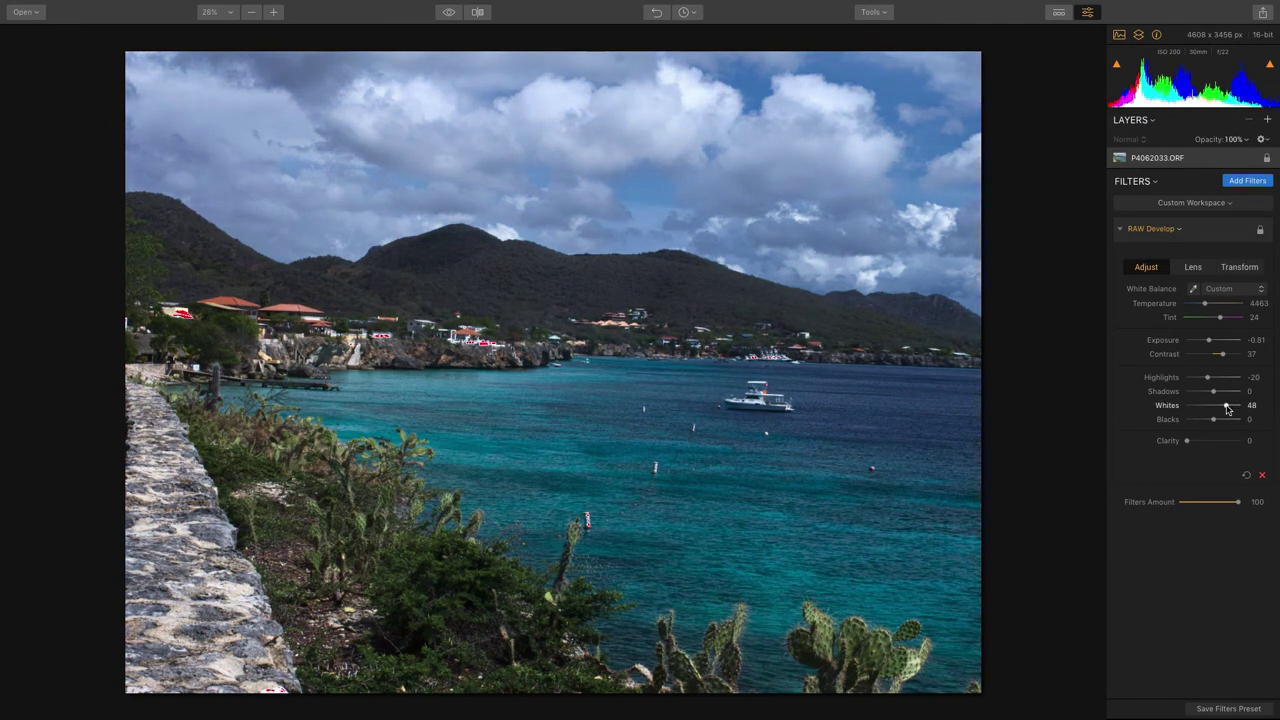
drag(1217, 396, 1205, 421)
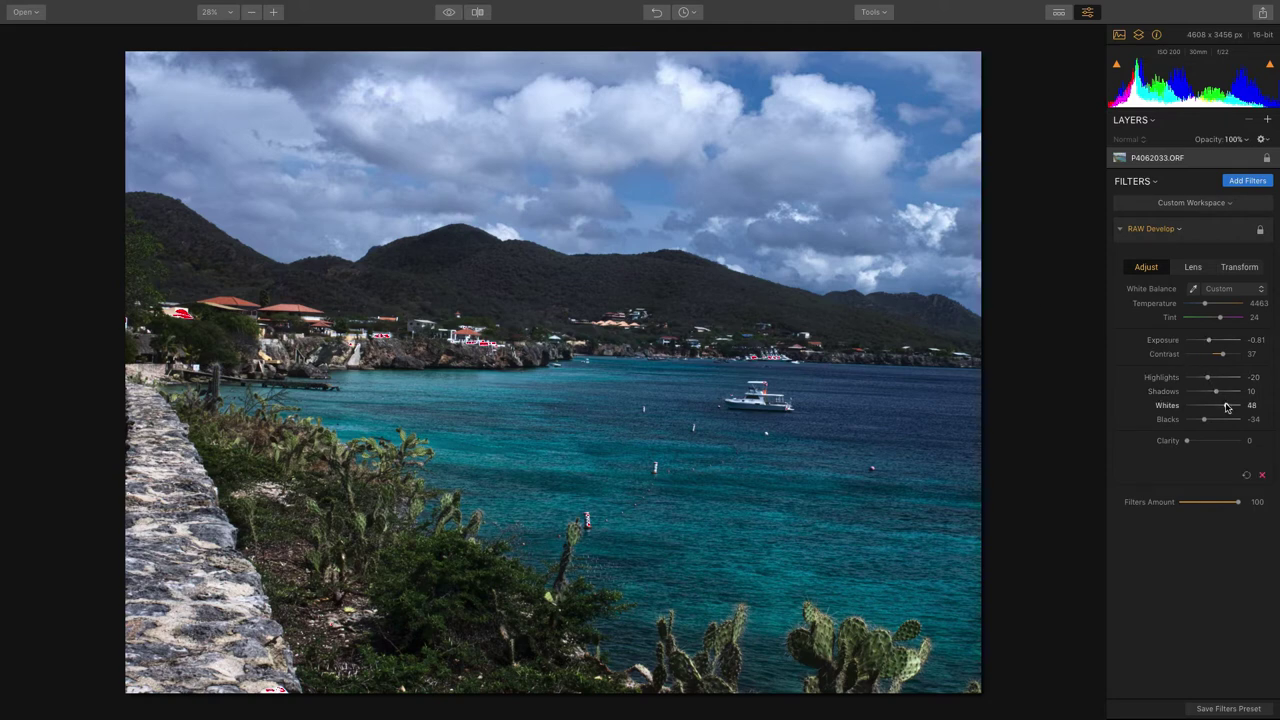
drag(1227, 407, 1224, 407)
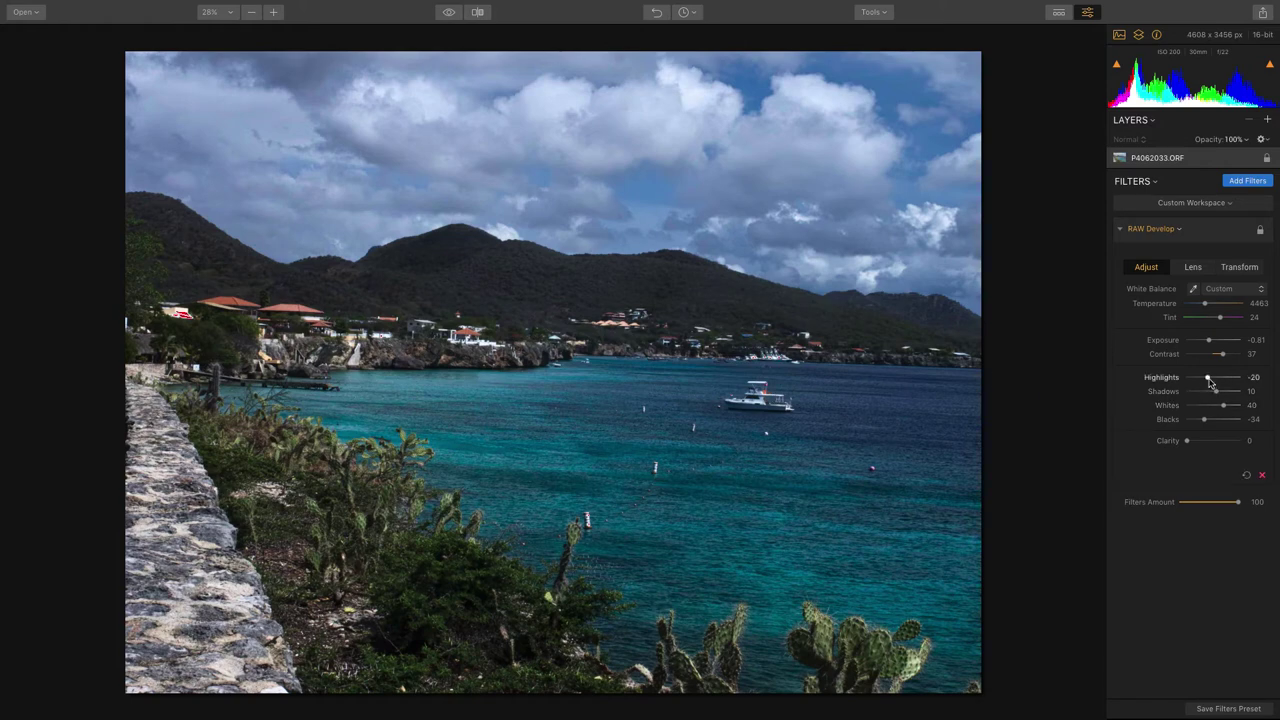
drag(1209, 382, 1212, 382)
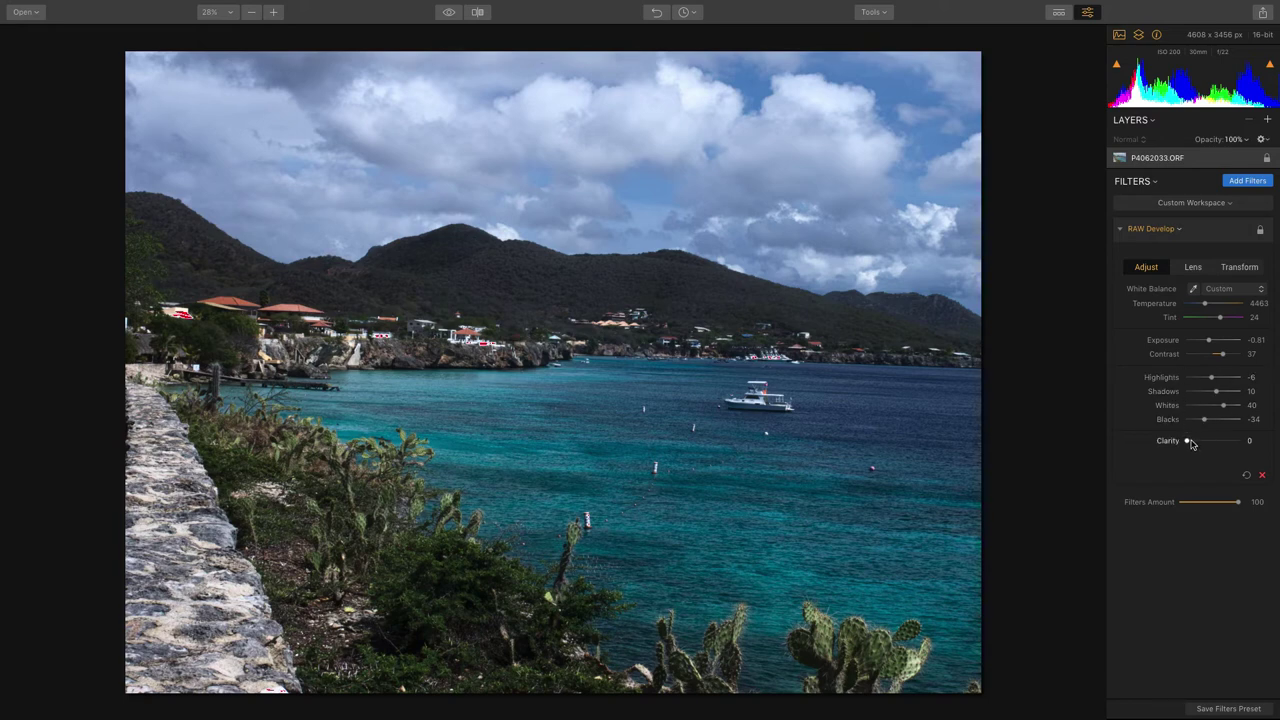
mouse_move(1190, 444)
mouse_down()
mouse_move(1227, 446)
mouse_move(1192, 455)
mouse_move(1249, 447)
mouse_move(1208, 455)
mouse_up()
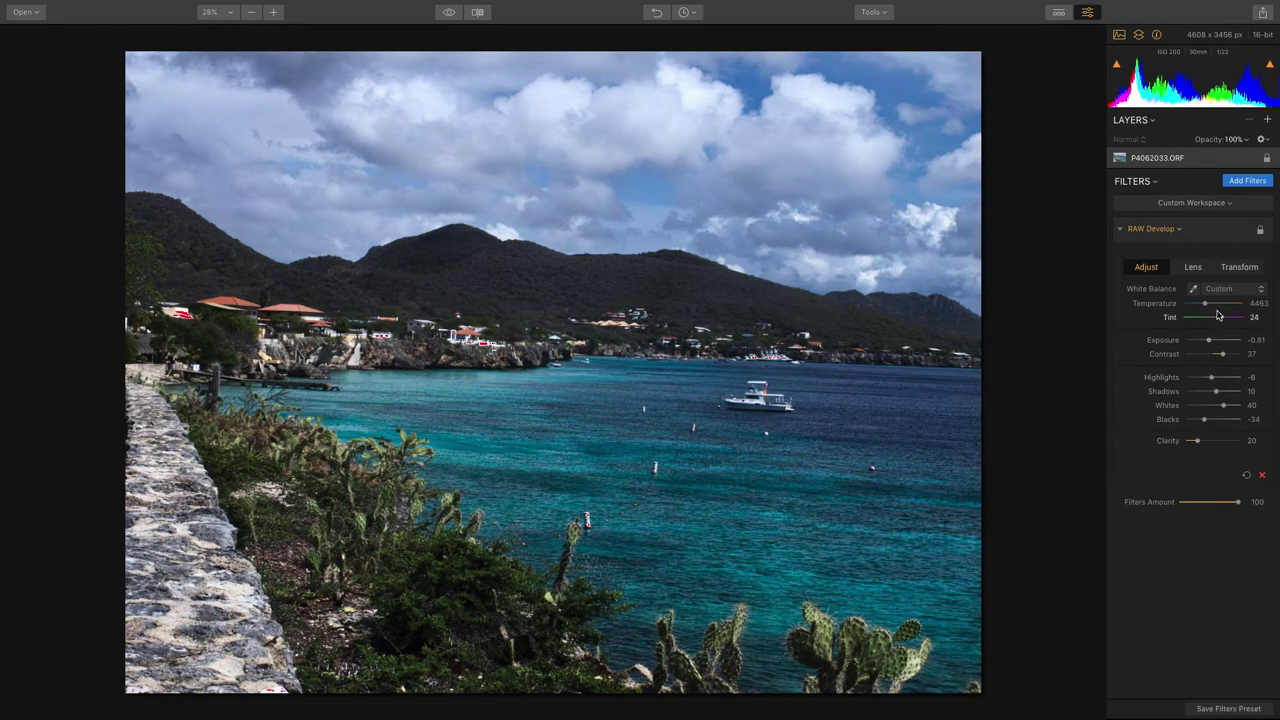
mouse_move(1238, 502)
mouse_down()
mouse_move(1186, 506)
mouse_move(1241, 508)
mouse_up()
- Add a Saturation / Vibrance filter below RAW Develop with Vibrance 39 and Saturation -27
click(1246, 181)
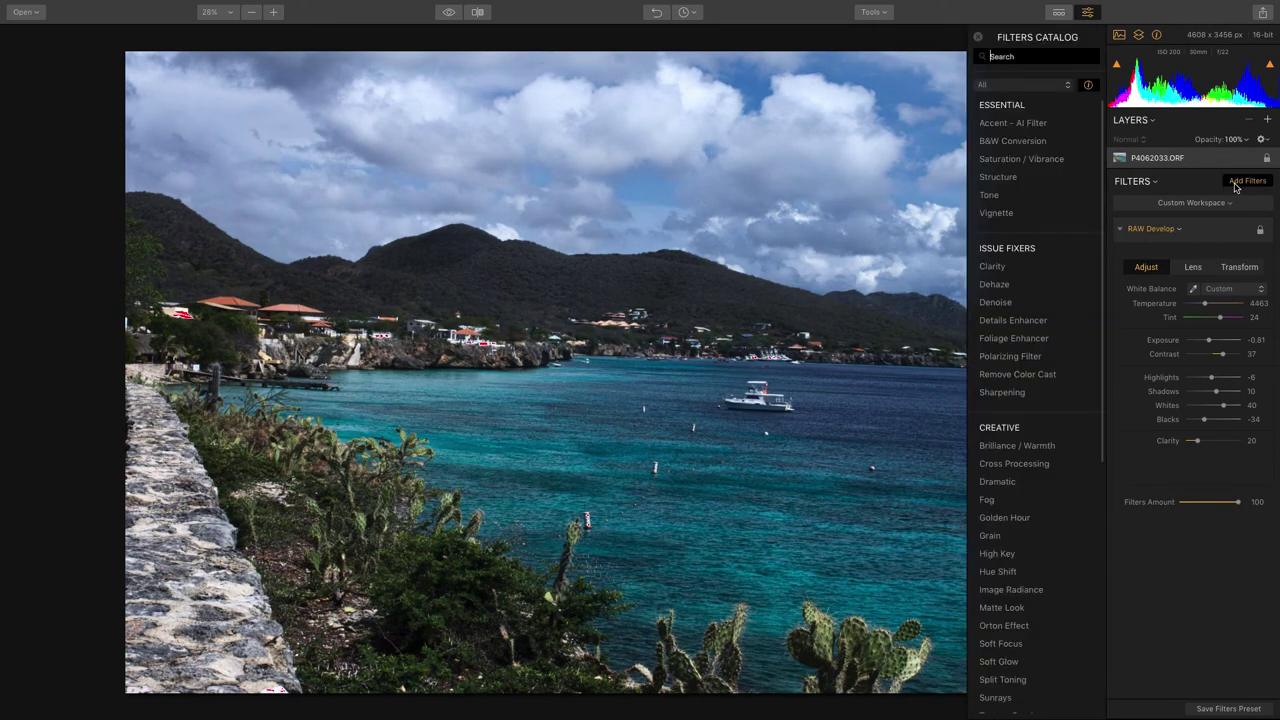
click(1024, 162)
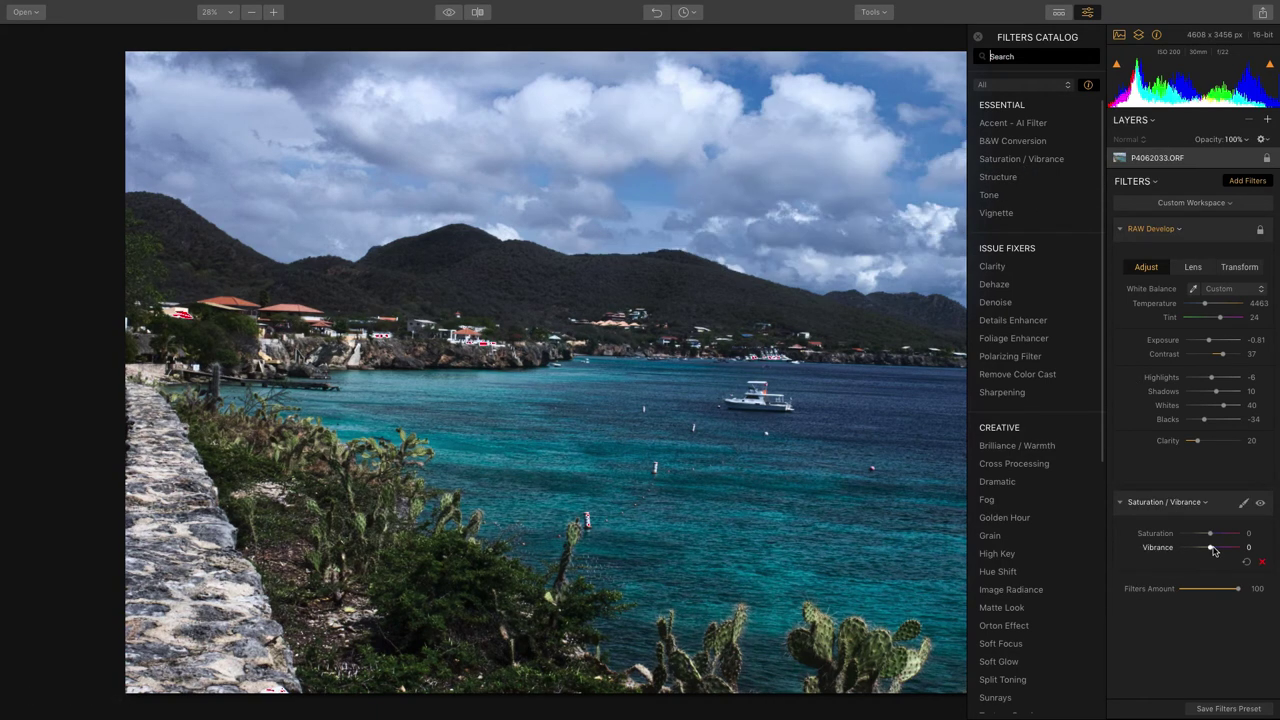
drag(1212, 549, 1222, 550)
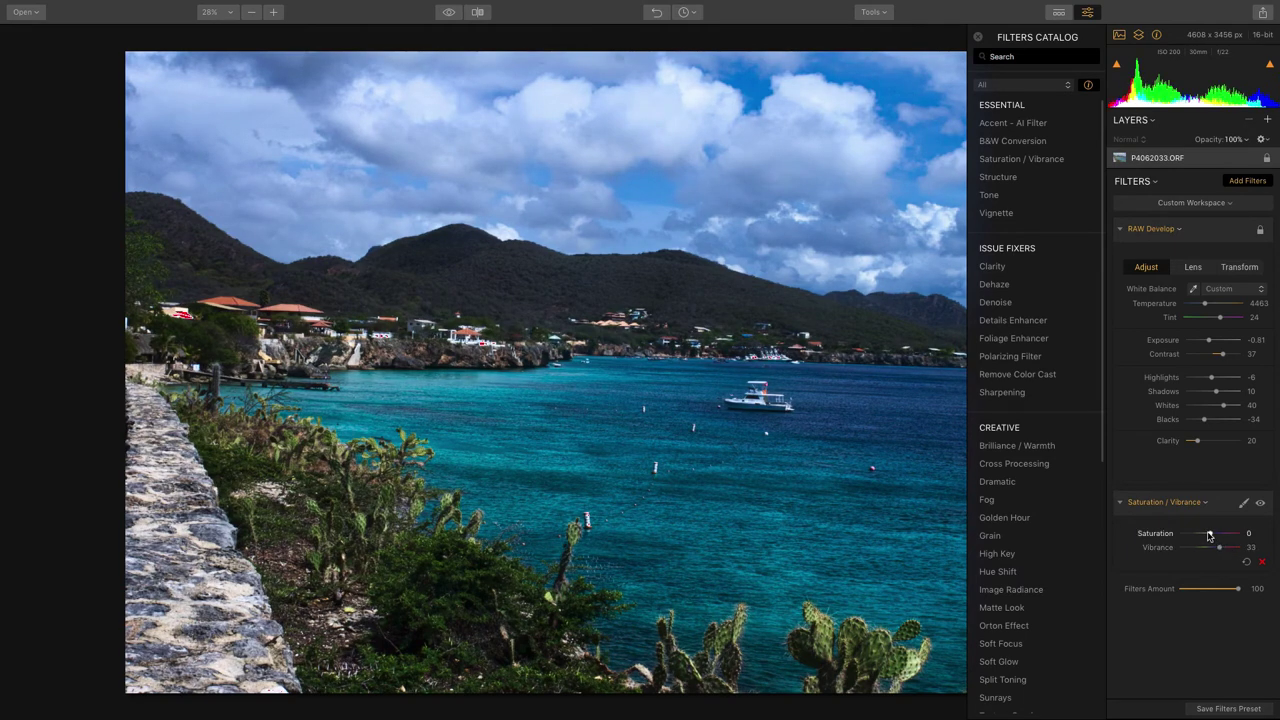
drag(1208, 535, 1202, 538)
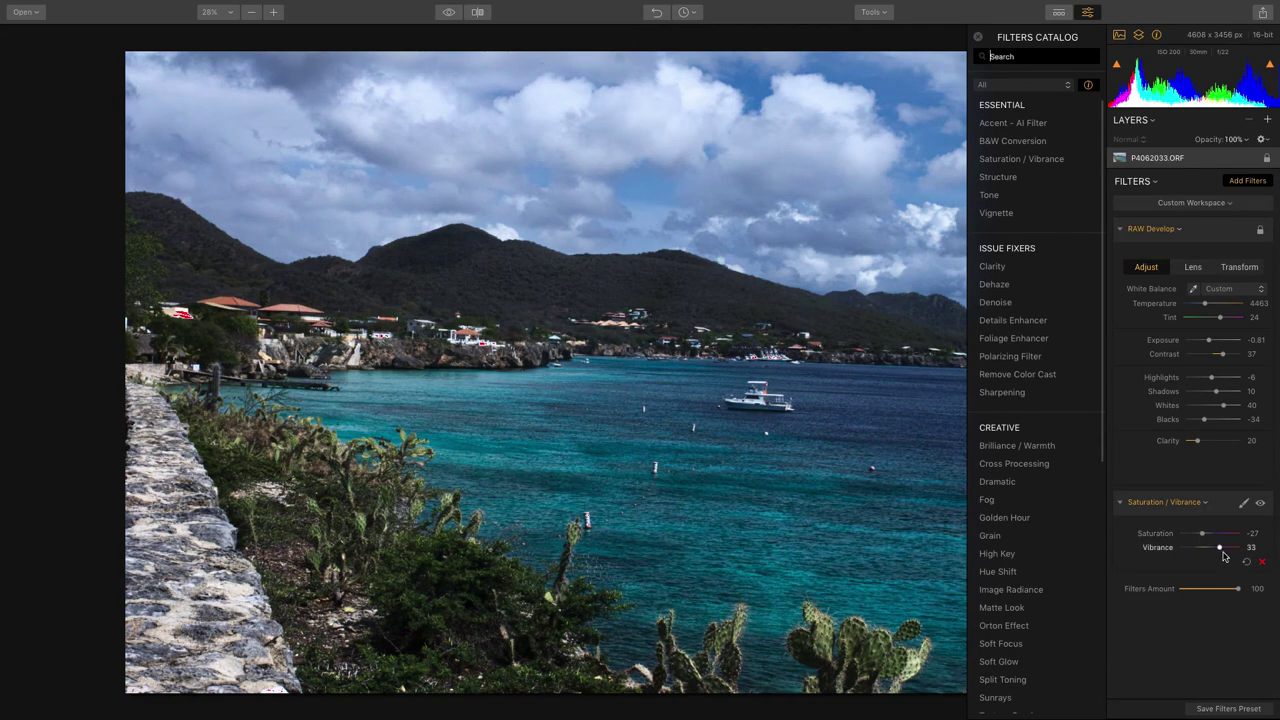
drag(1220, 552, 1222, 552)
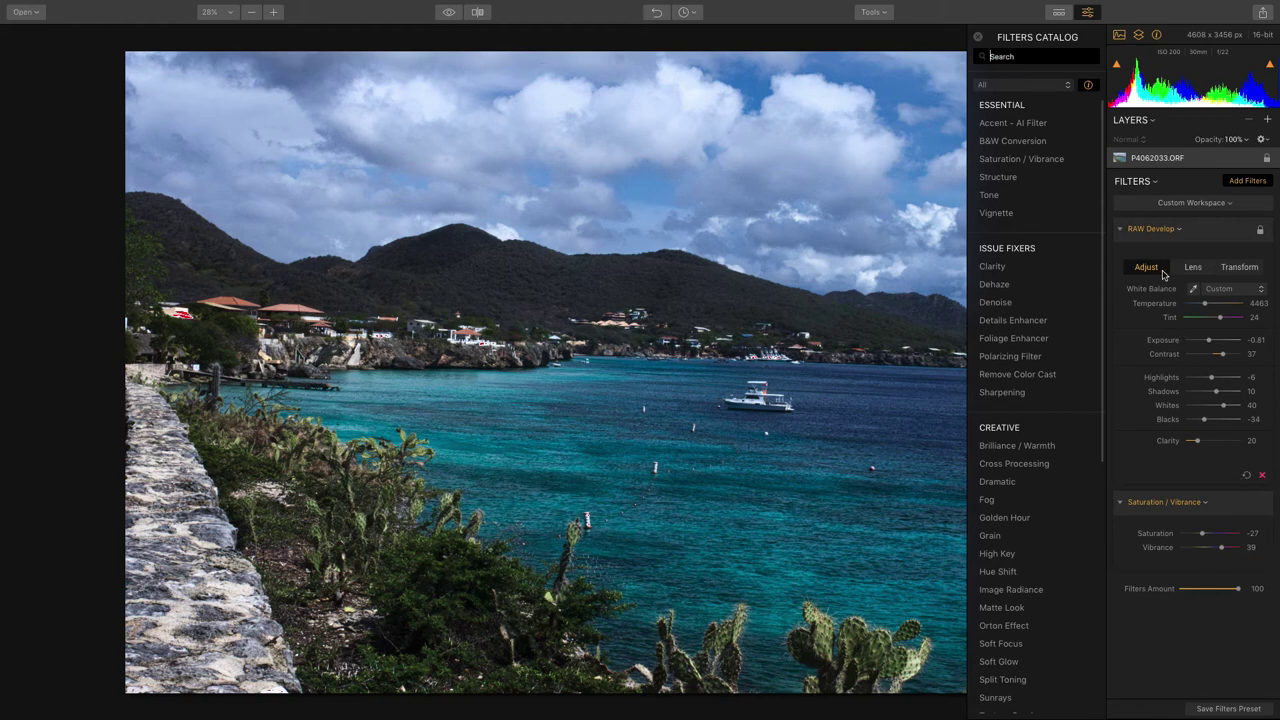
click(1195, 203)
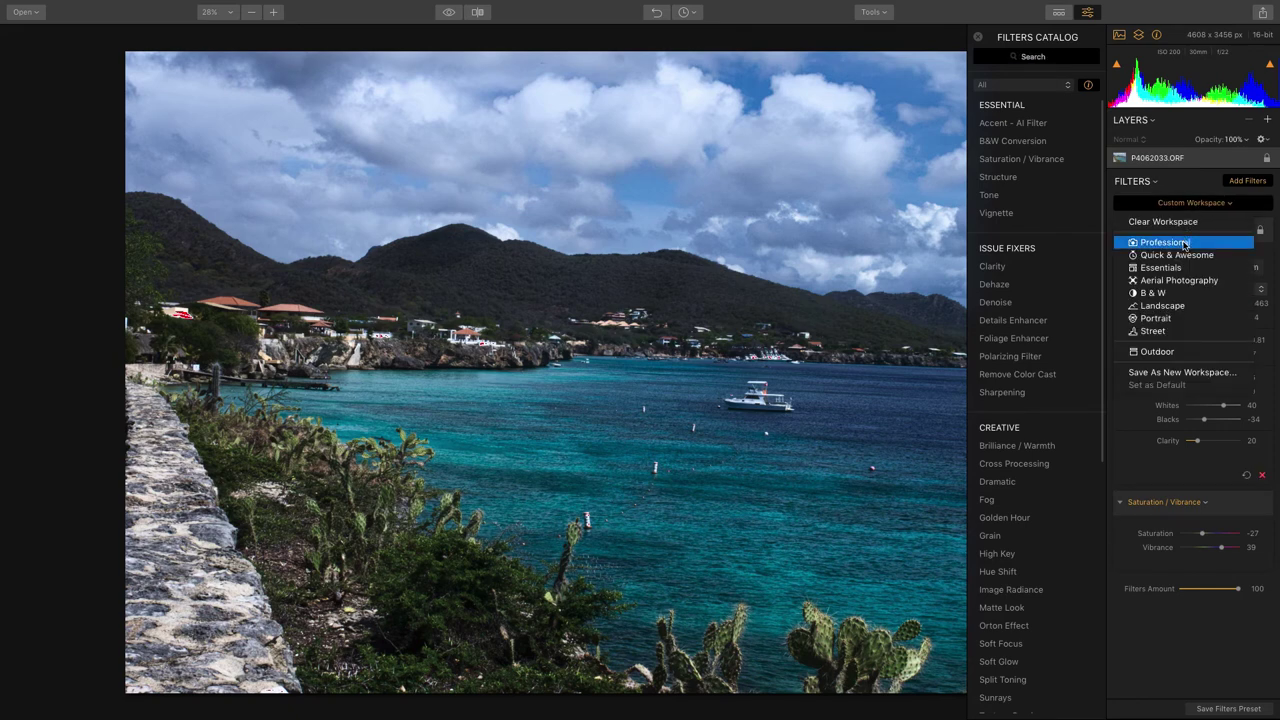
click(1183, 243)
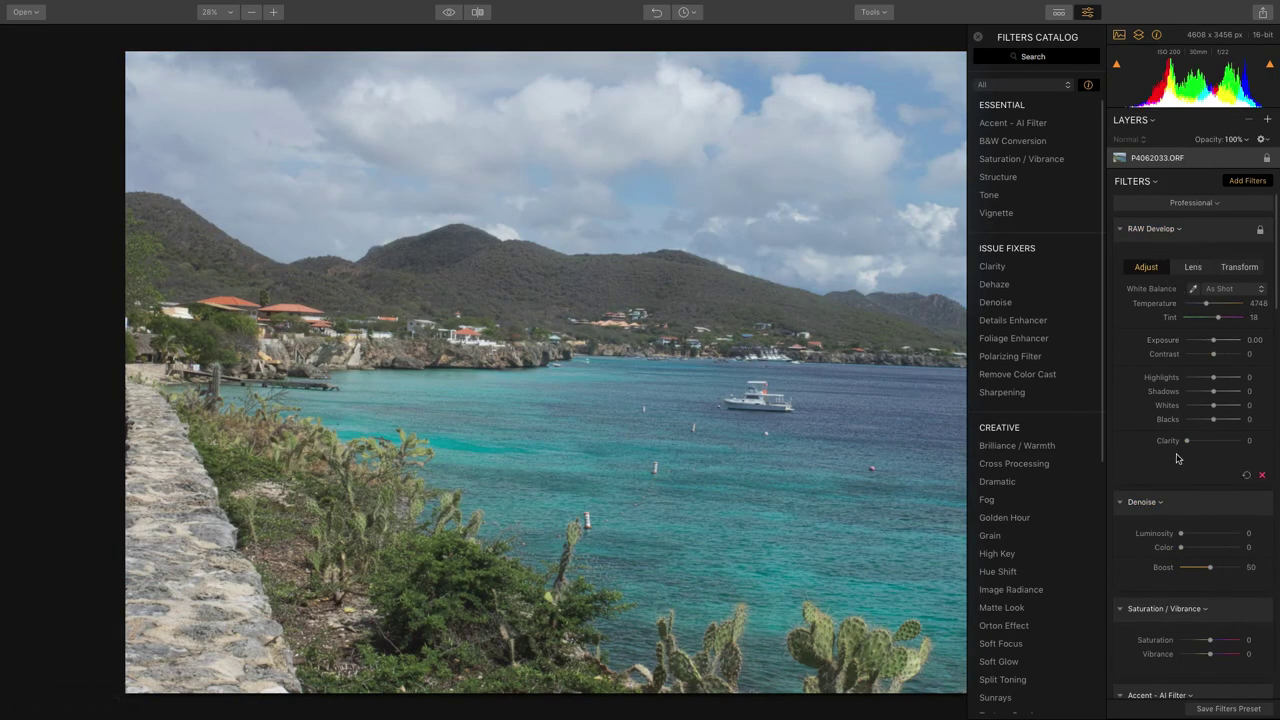
scroll(1179, 611, down, 1)
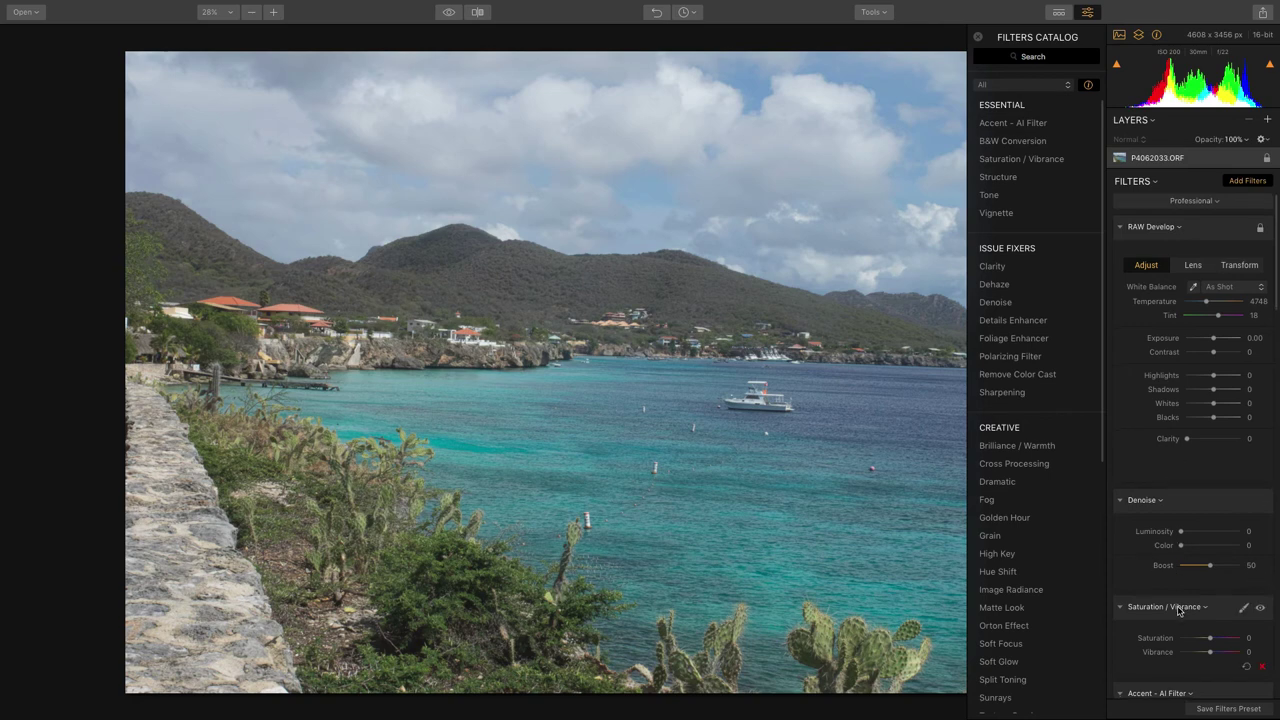
scroll(1179, 611, down, 1)
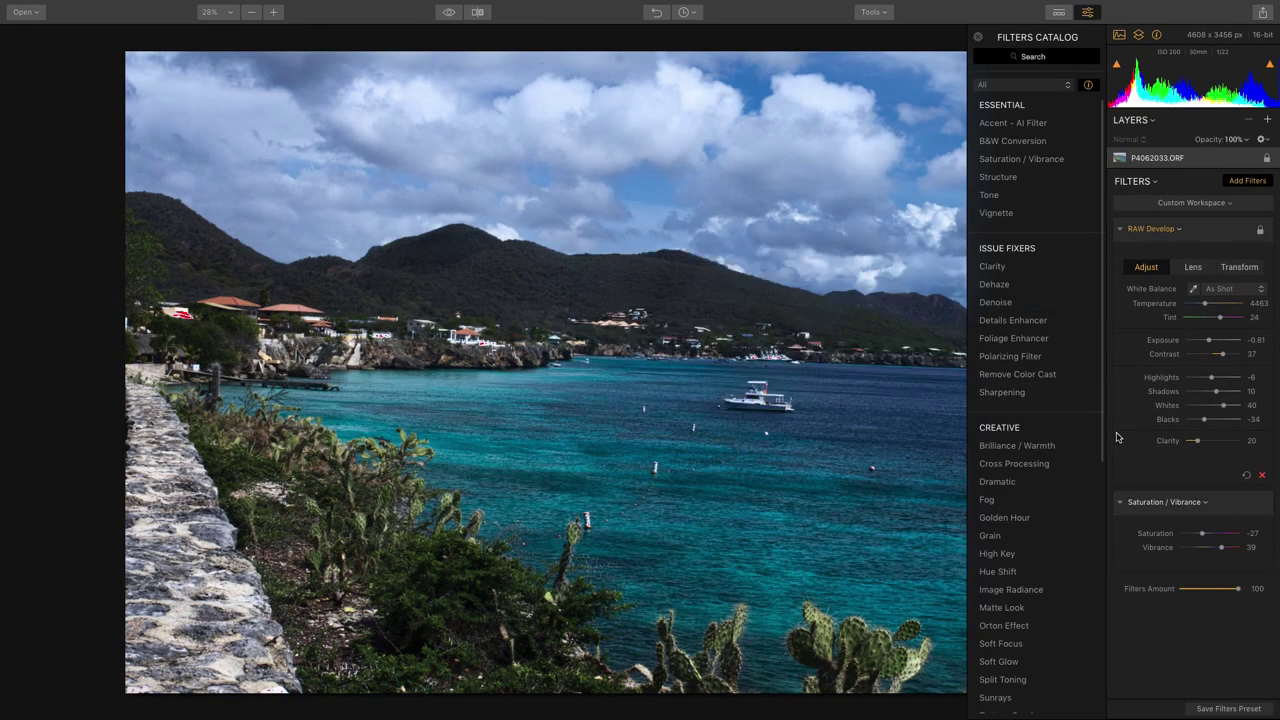
- Add the Accent - AI Filter with Boost 49 and Filters Amount 48
click(1027, 128)
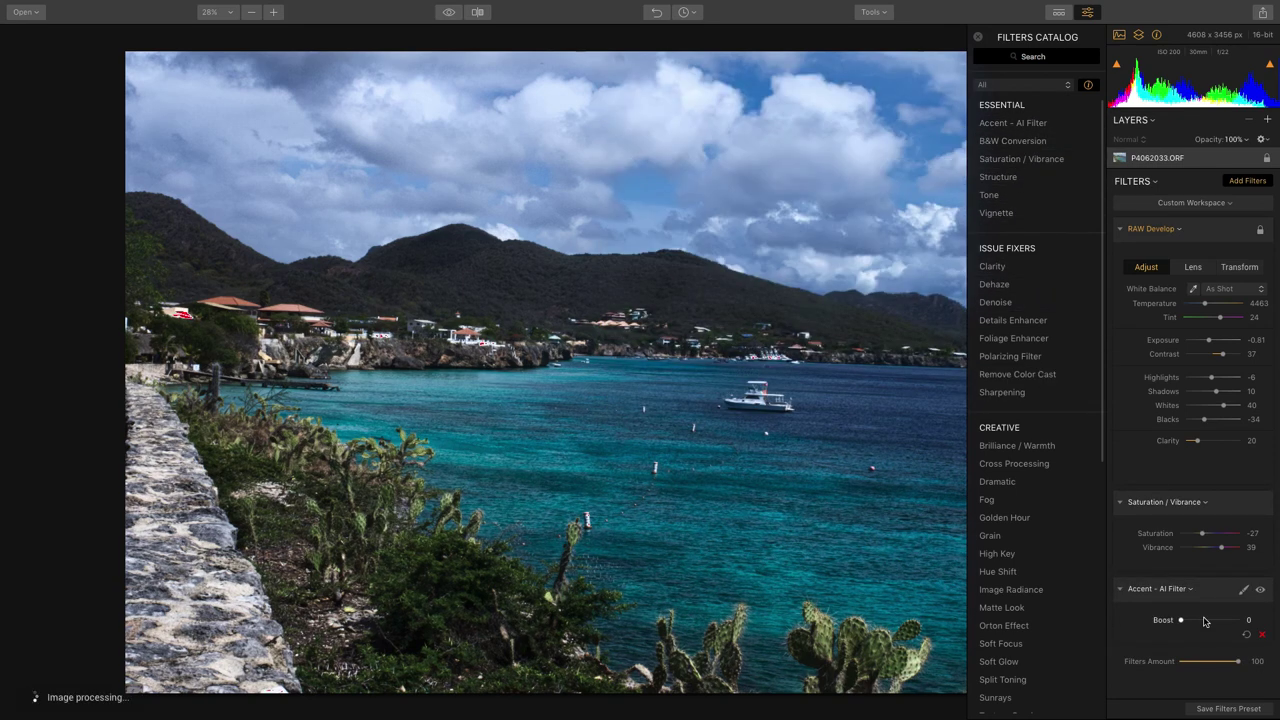
click(1200, 621)
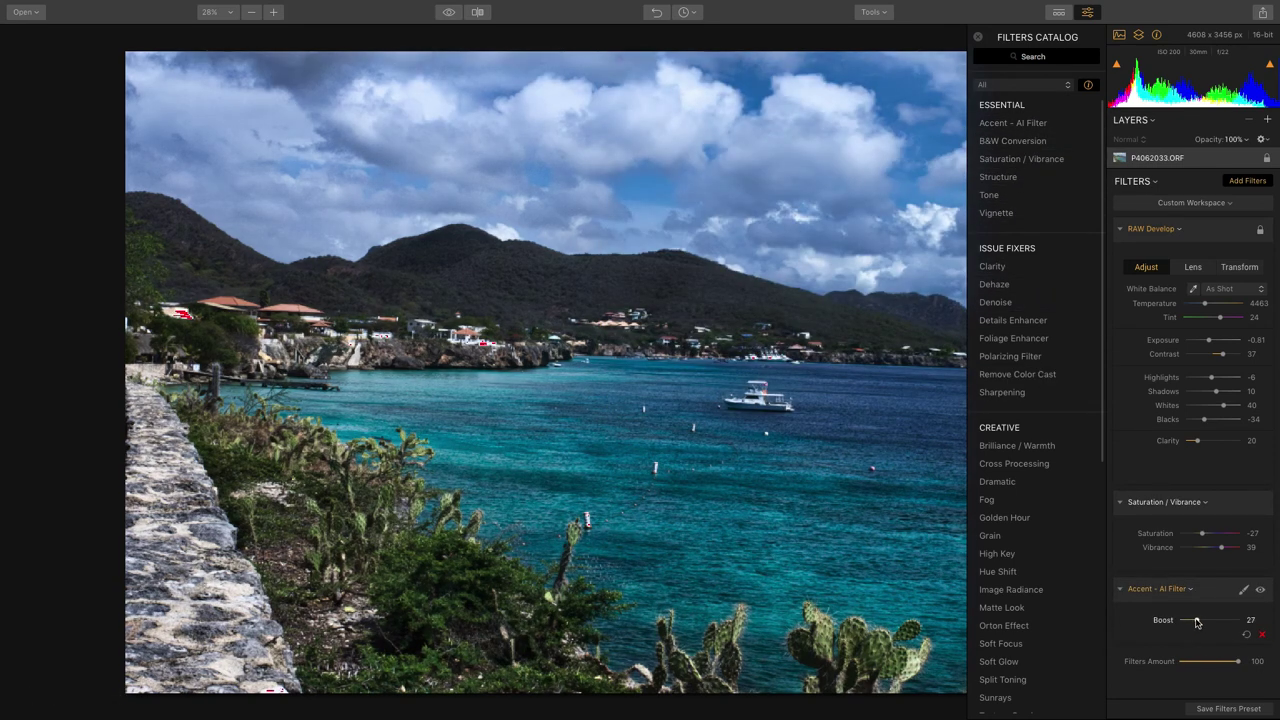
drag(1200, 621, 1208, 621)
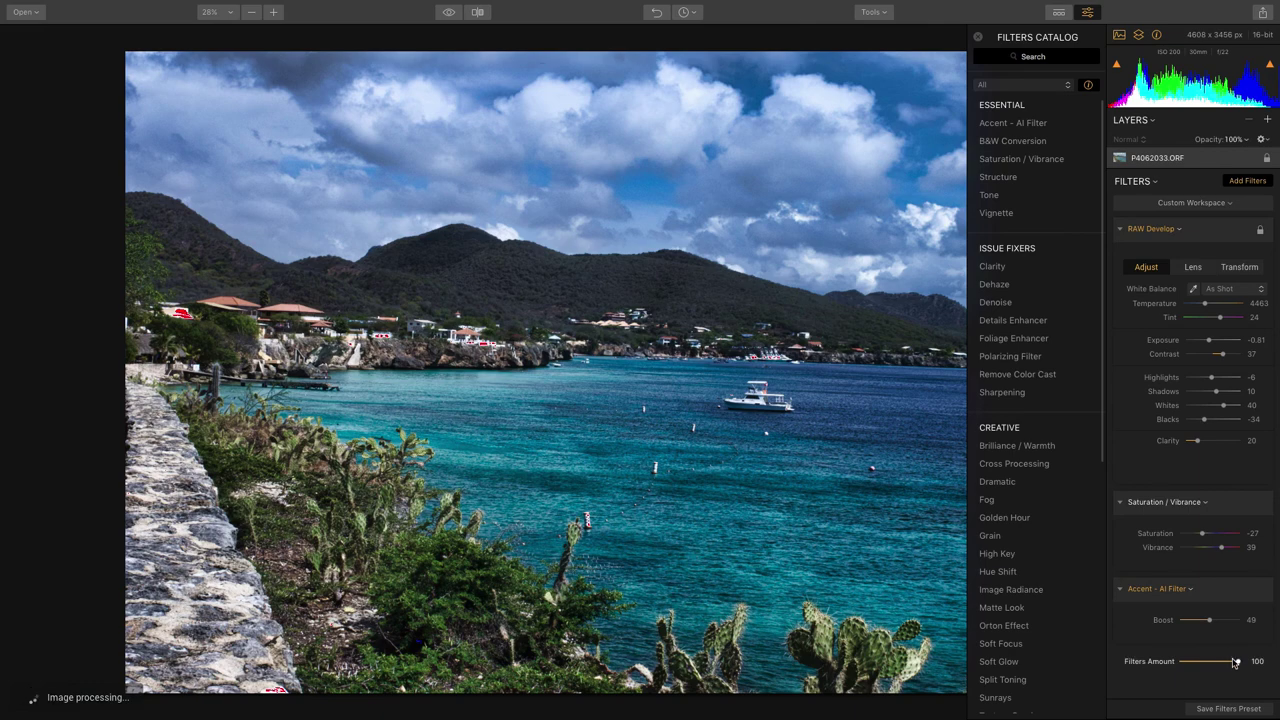
drag(1234, 662, 1214, 662)
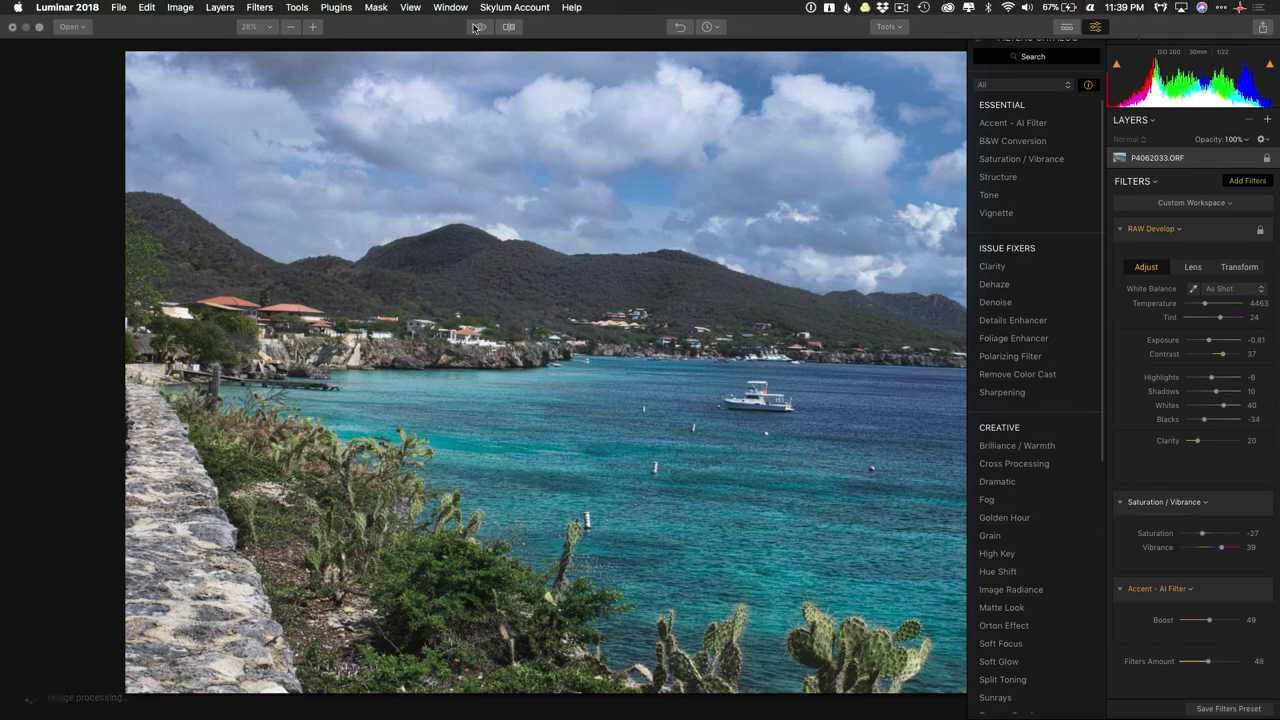
- Compare the edited photo against the unedited original, ending on the edited view
click(478, 27)
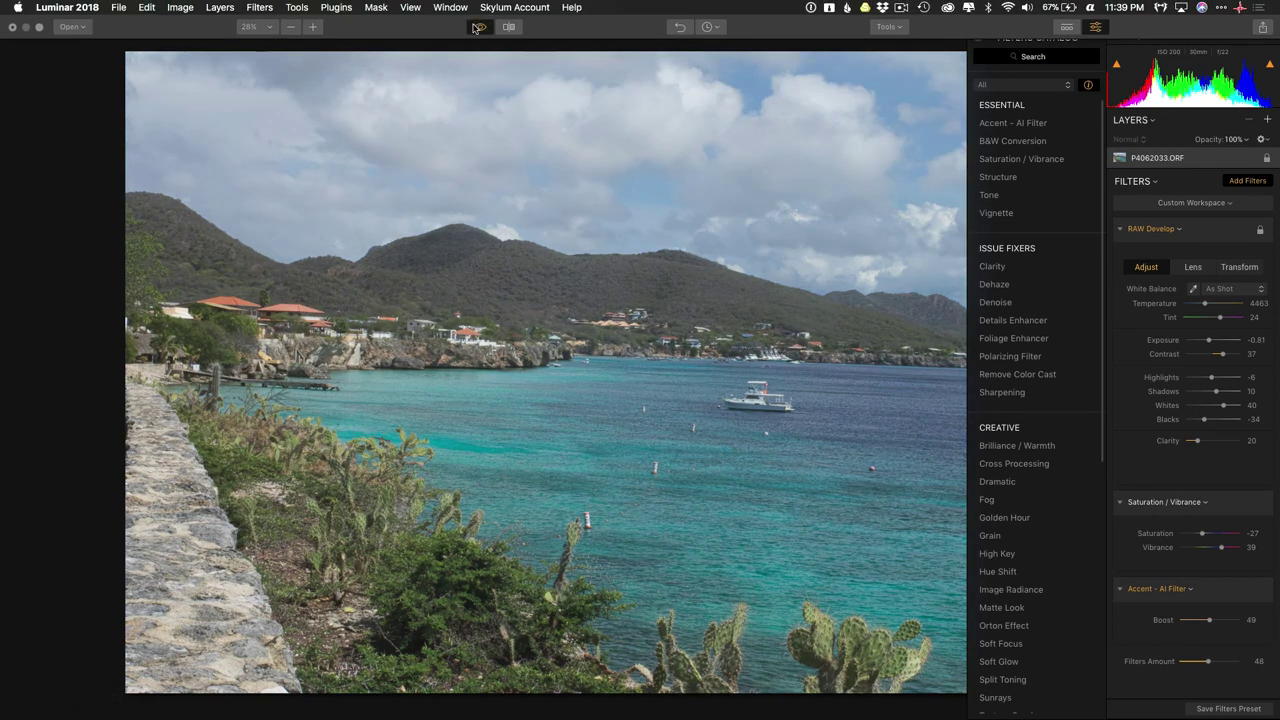
click(478, 27)
click(478, 27)
click(478, 27)
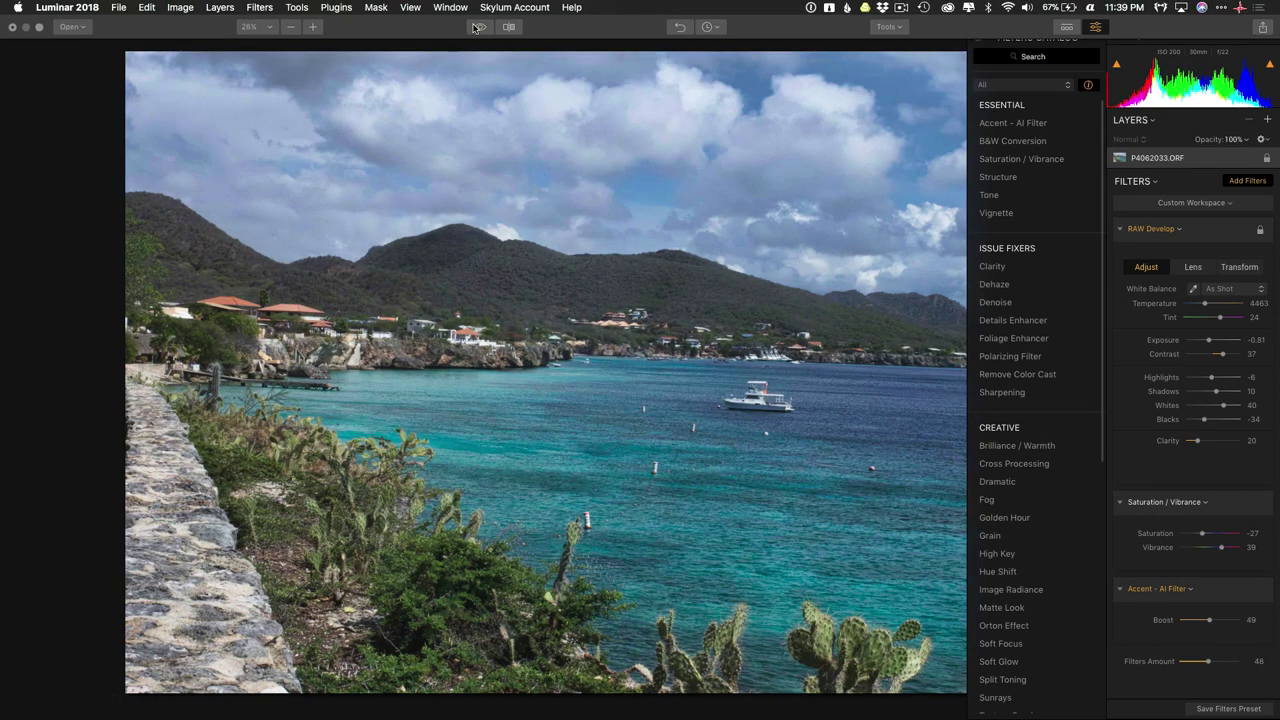